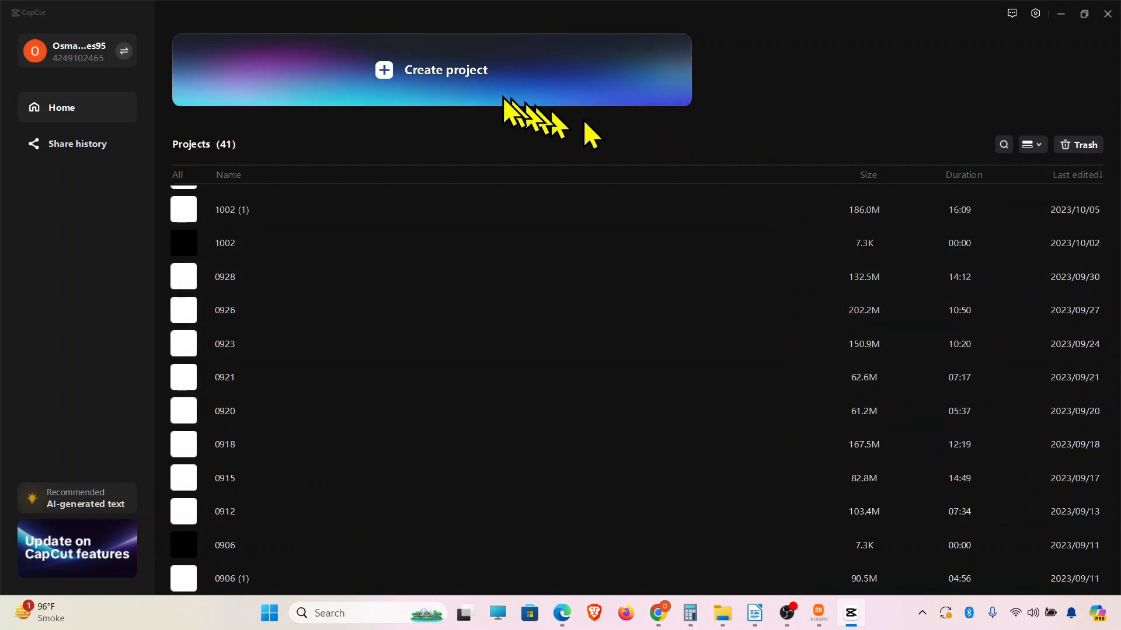
Create a new project and import the five pizza clips and sample voice.wav from New folder (2).
click(458, 73)
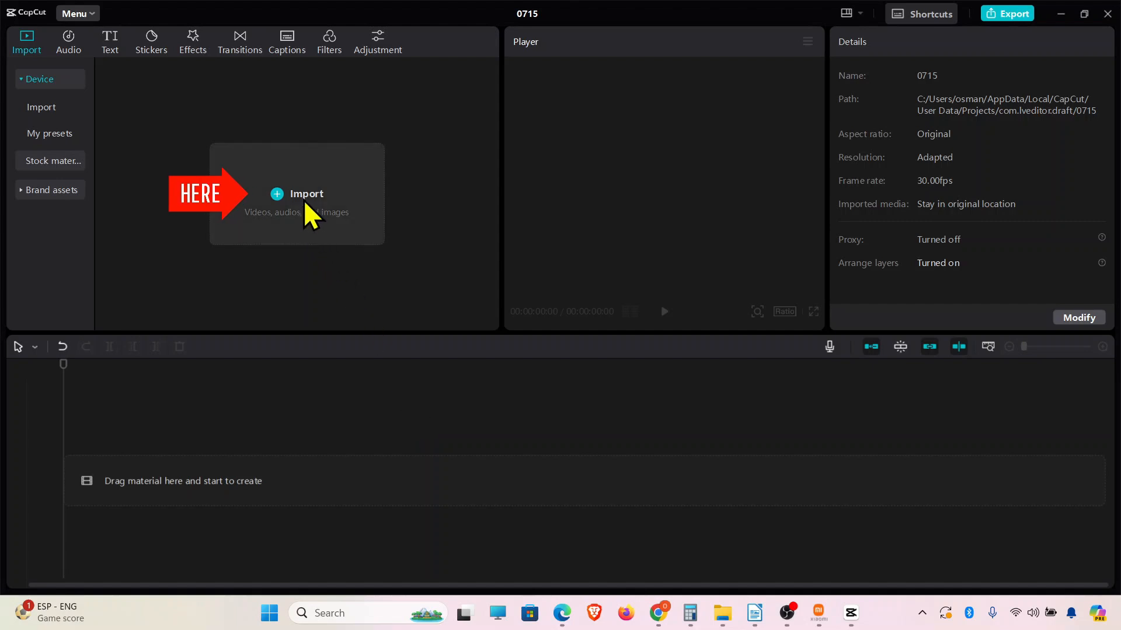
click(279, 182)
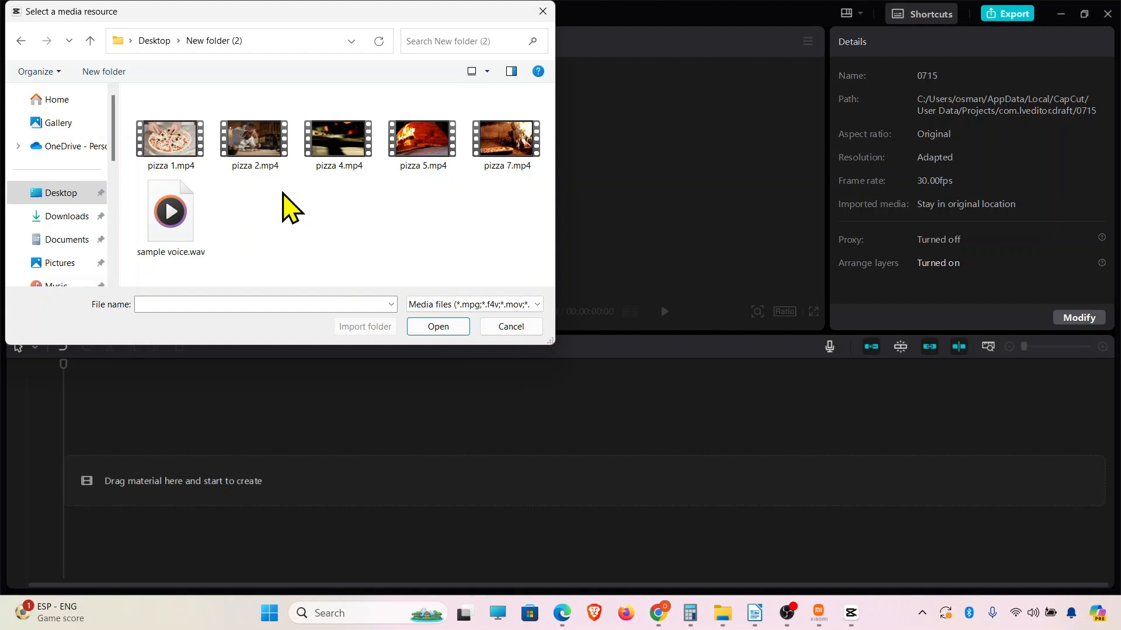
key(ctrl+a)
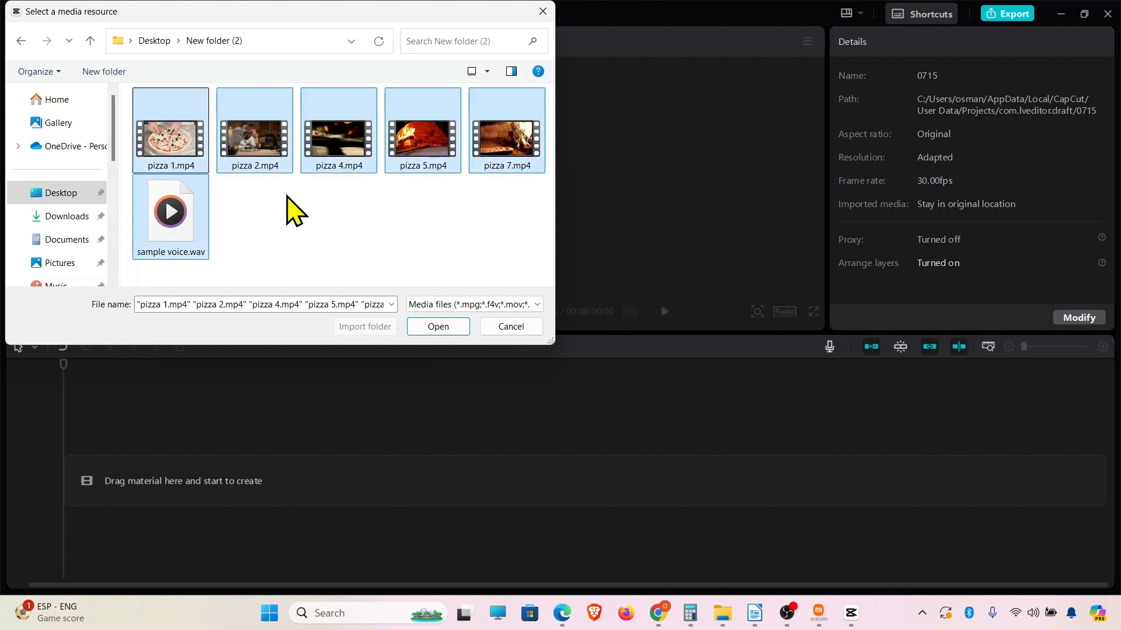
click(438, 328)
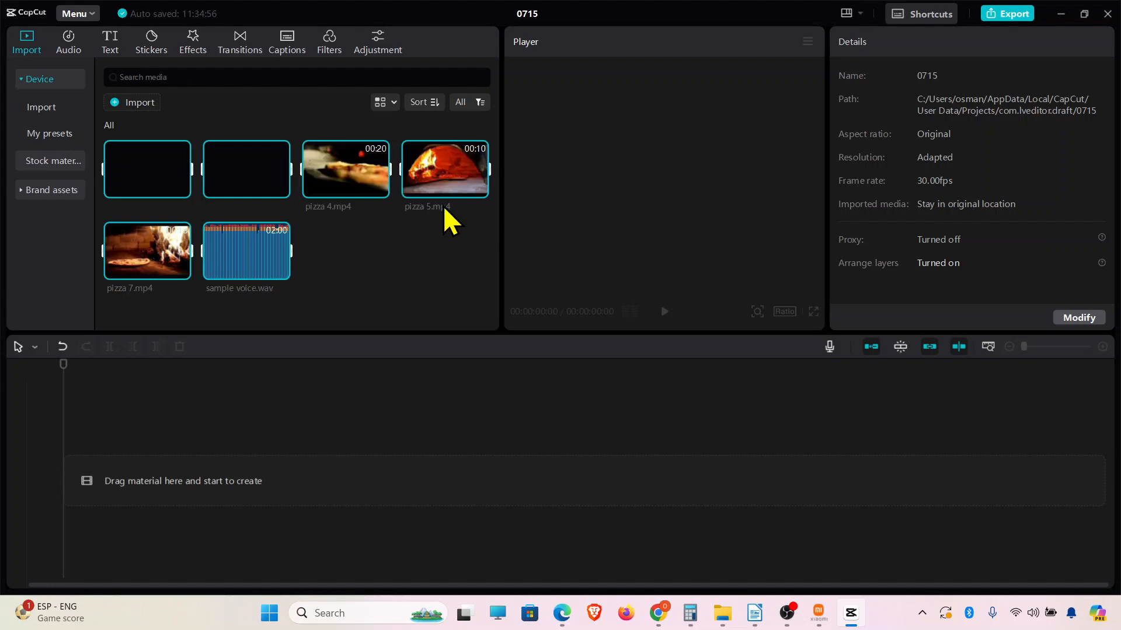
click(430, 258)
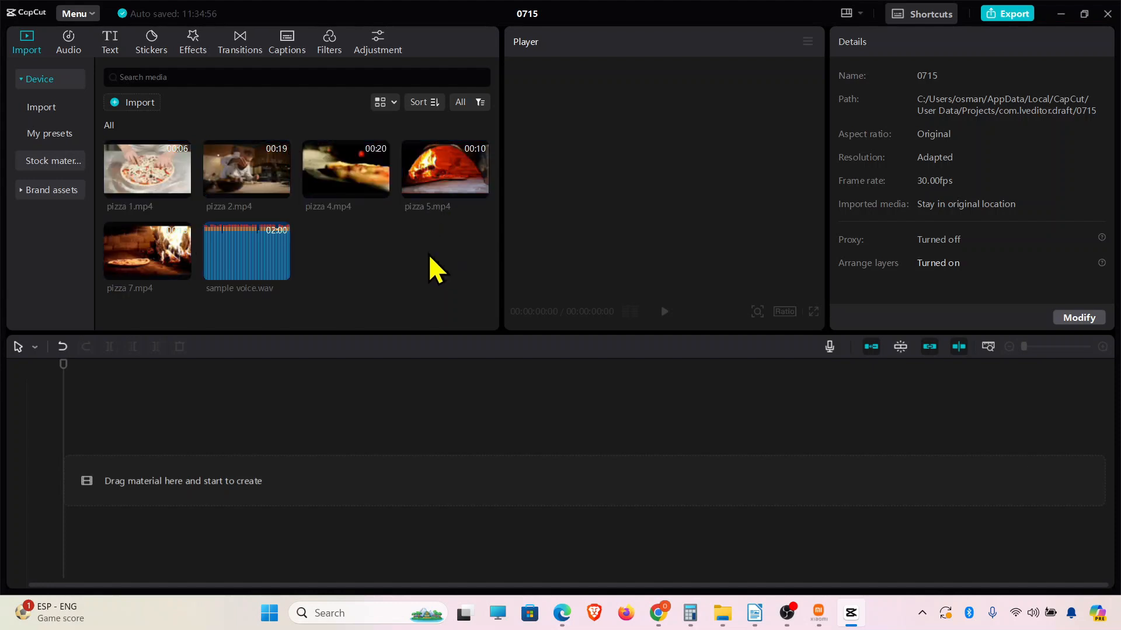
Add sample voice.wav to the timeline, followed by clips pizza 2, pizza 1, pizza 4, pizza 5 and pizza 7, each at the start.
click(160, 164)
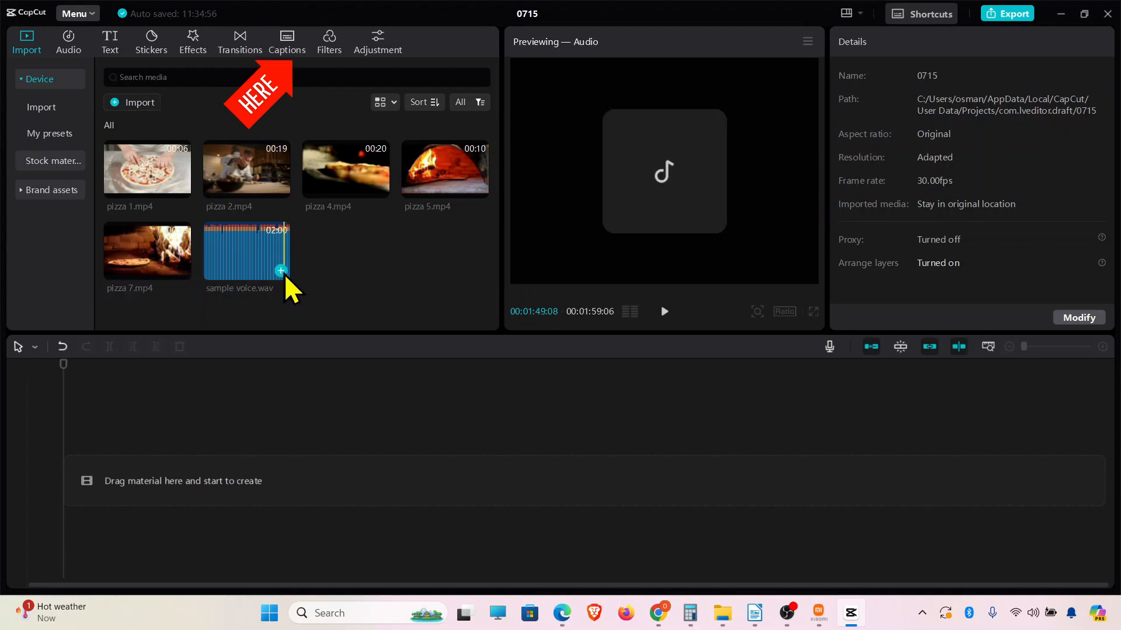
click(285, 275)
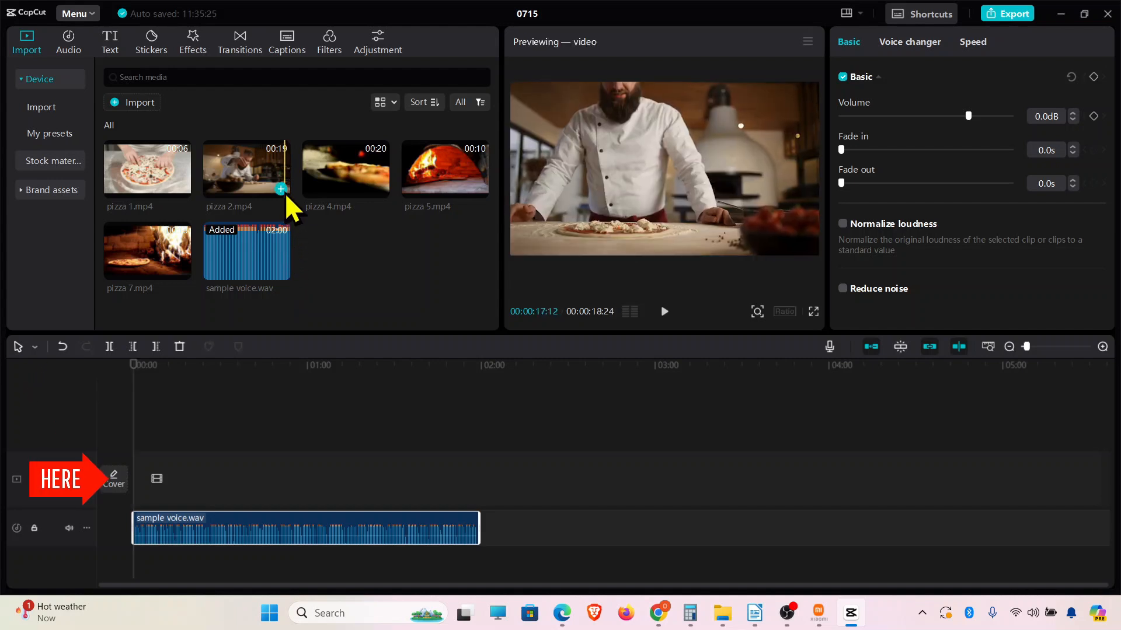
click(282, 189)
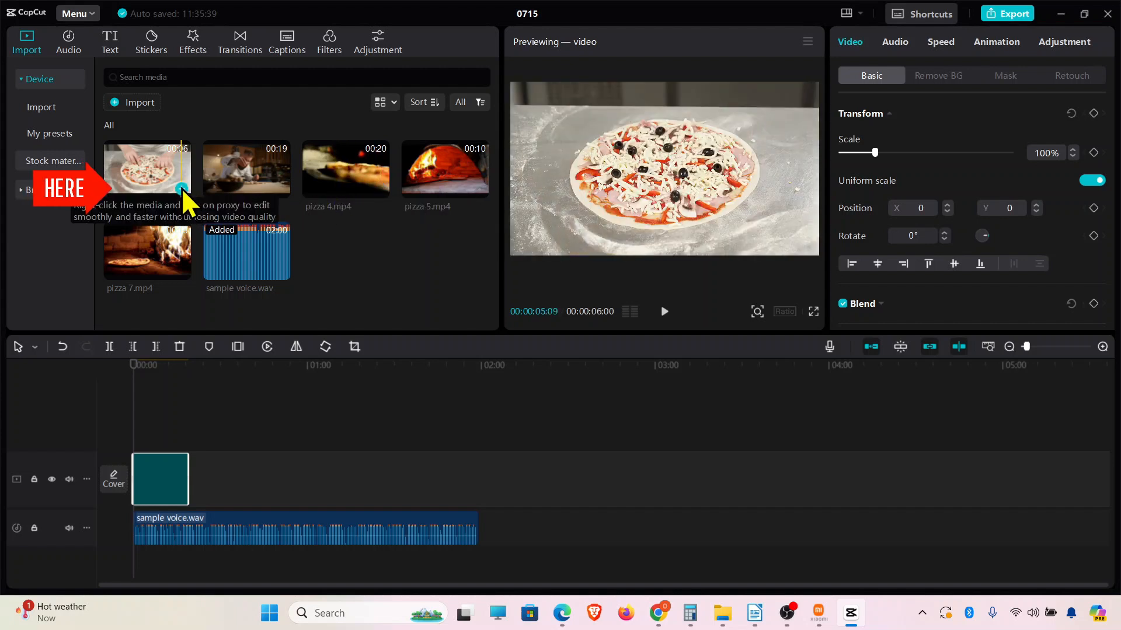
click(181, 189)
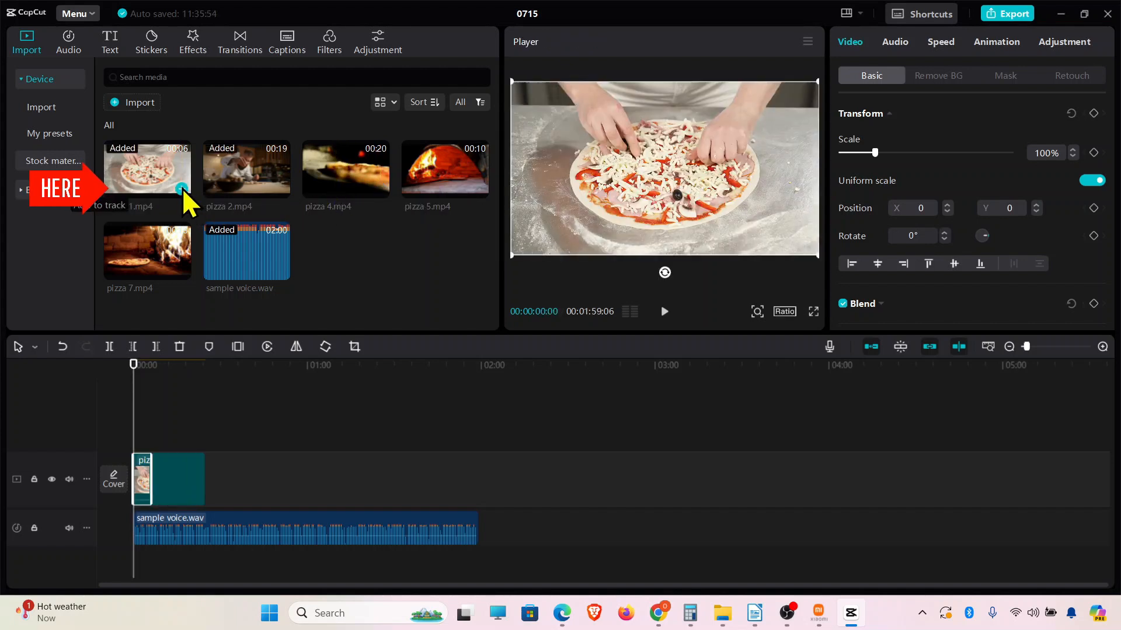
click(380, 190)
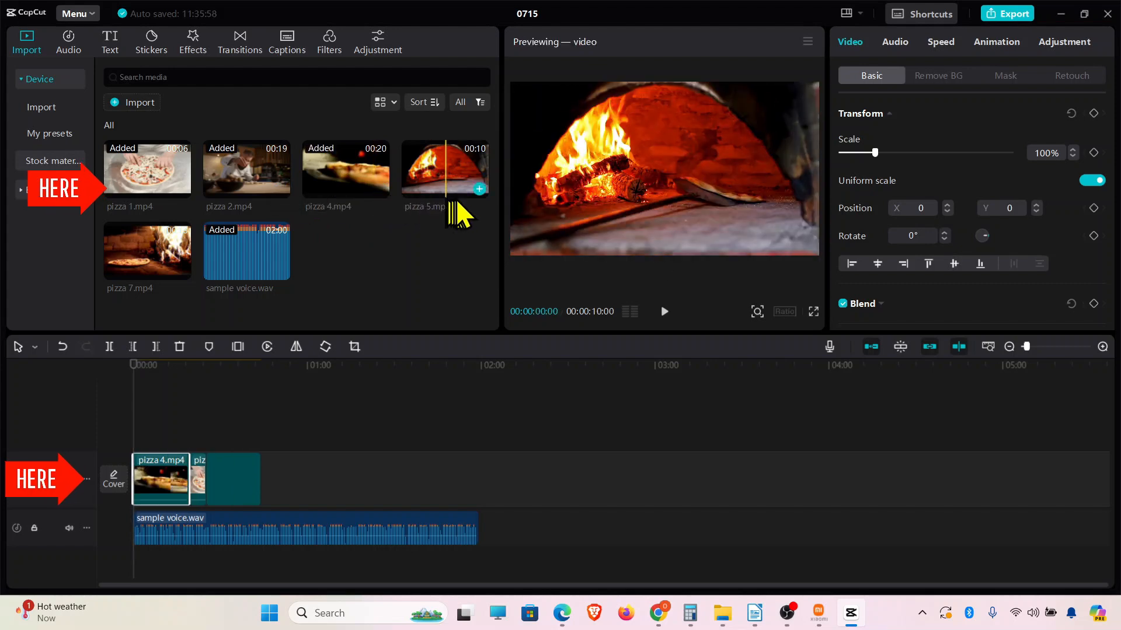
click(479, 188)
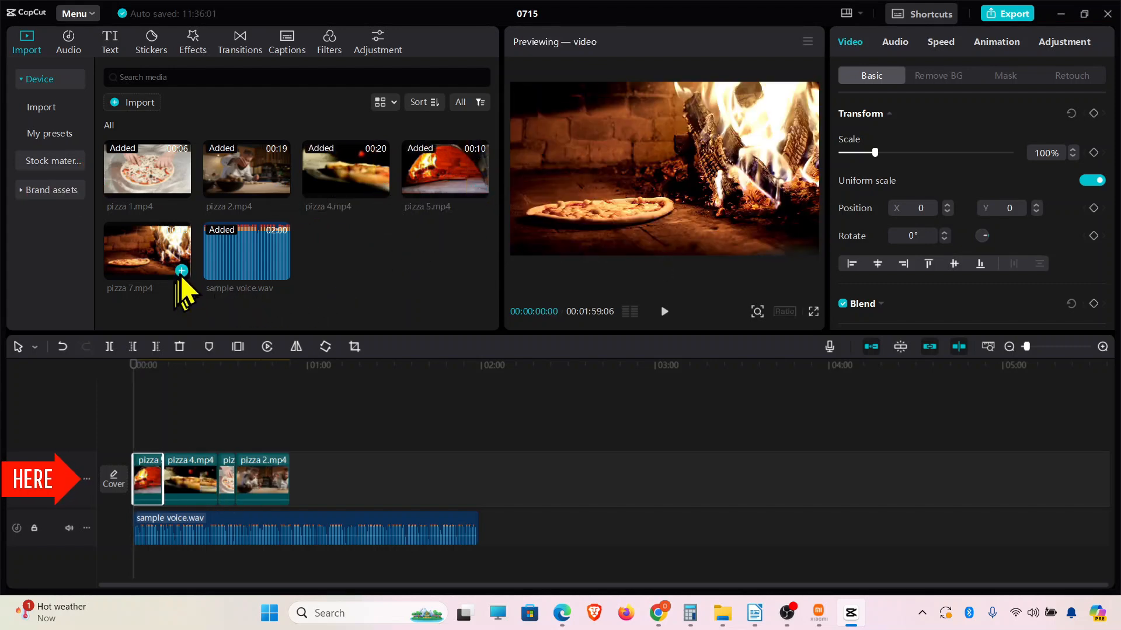
click(183, 272)
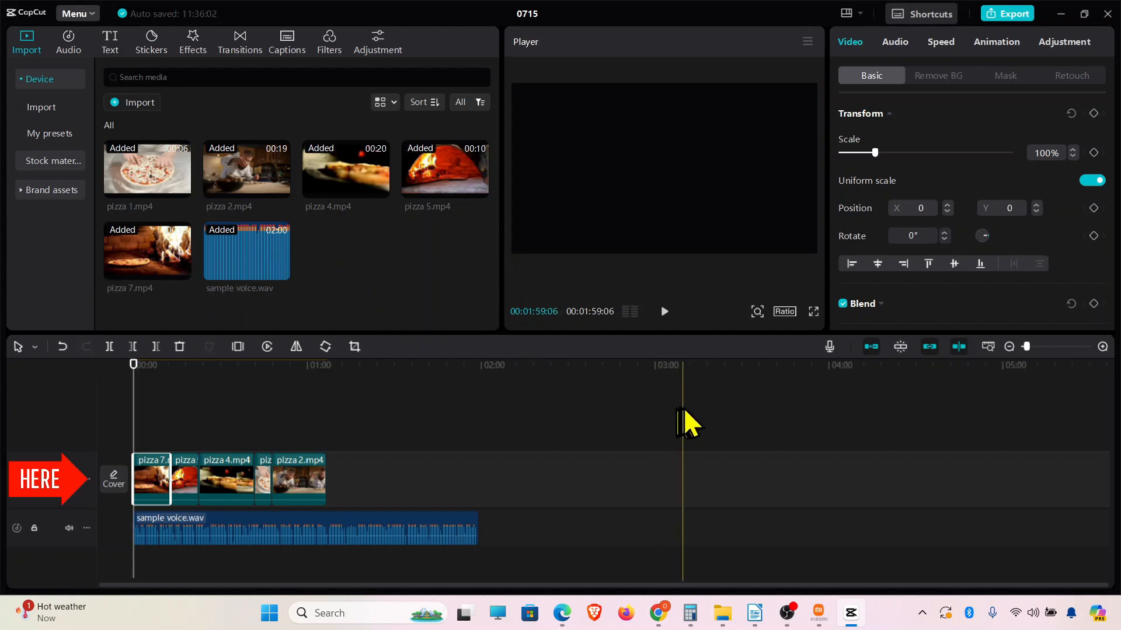
Trim the end of the pizza 4.mp4 clip in the timeline to about 10 seconds.
click(1101, 346)
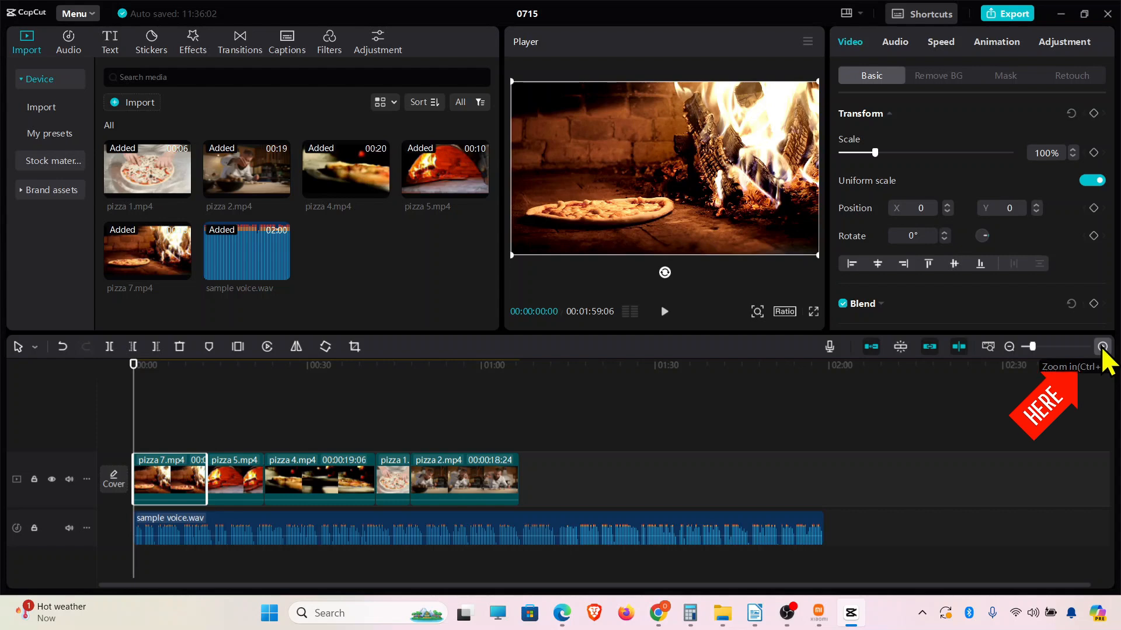
click(1102, 347)
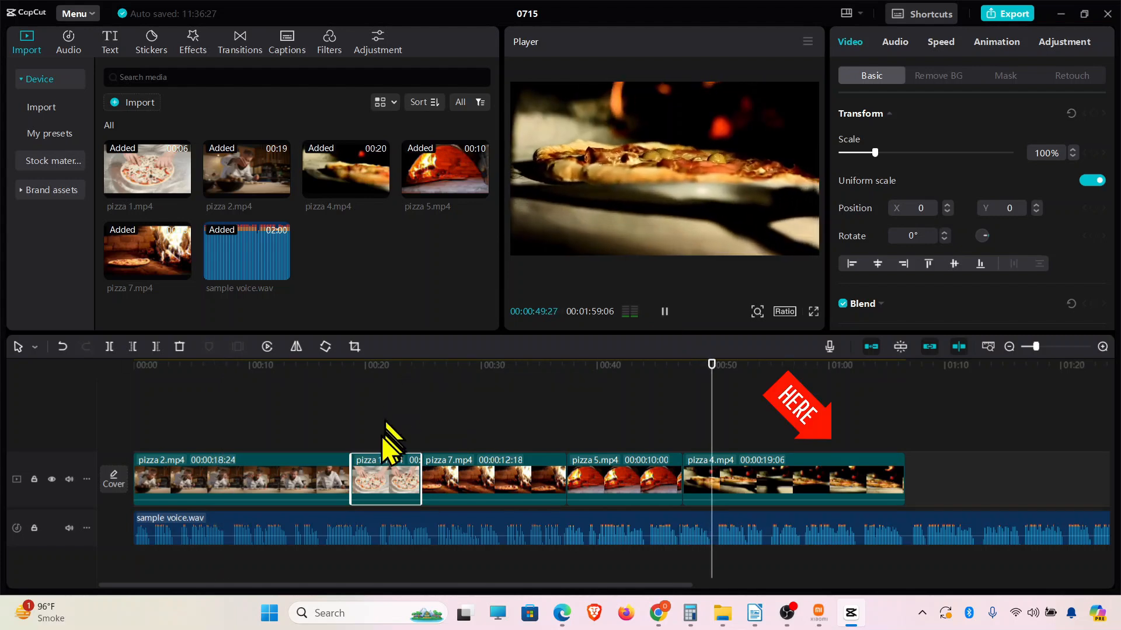
click(319, 447)
click(704, 491)
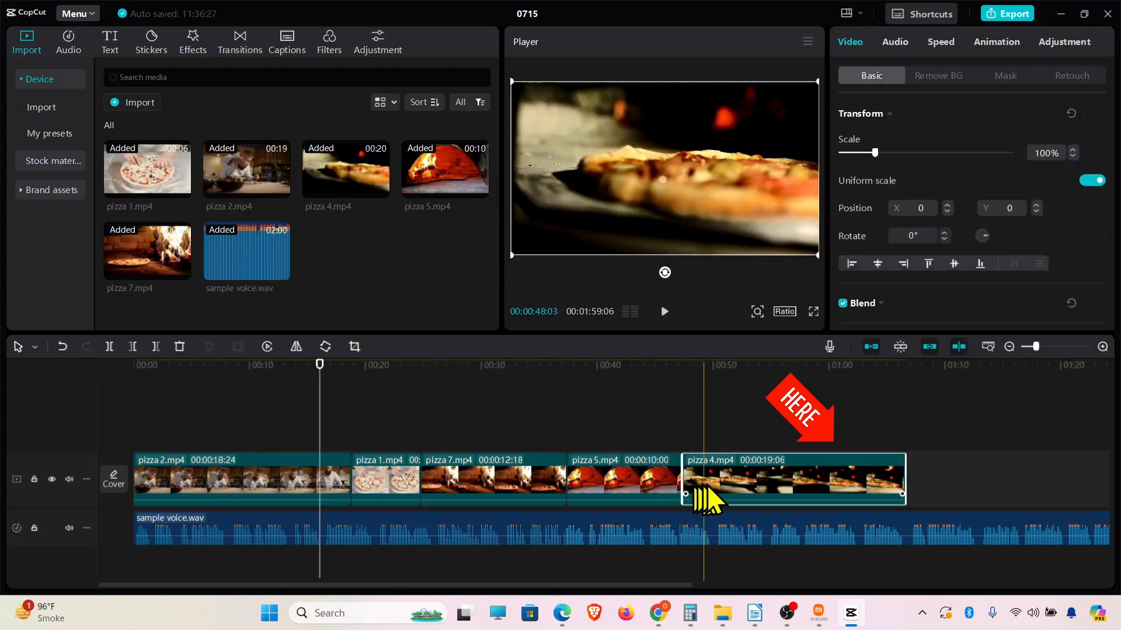
drag(905, 479, 844, 484)
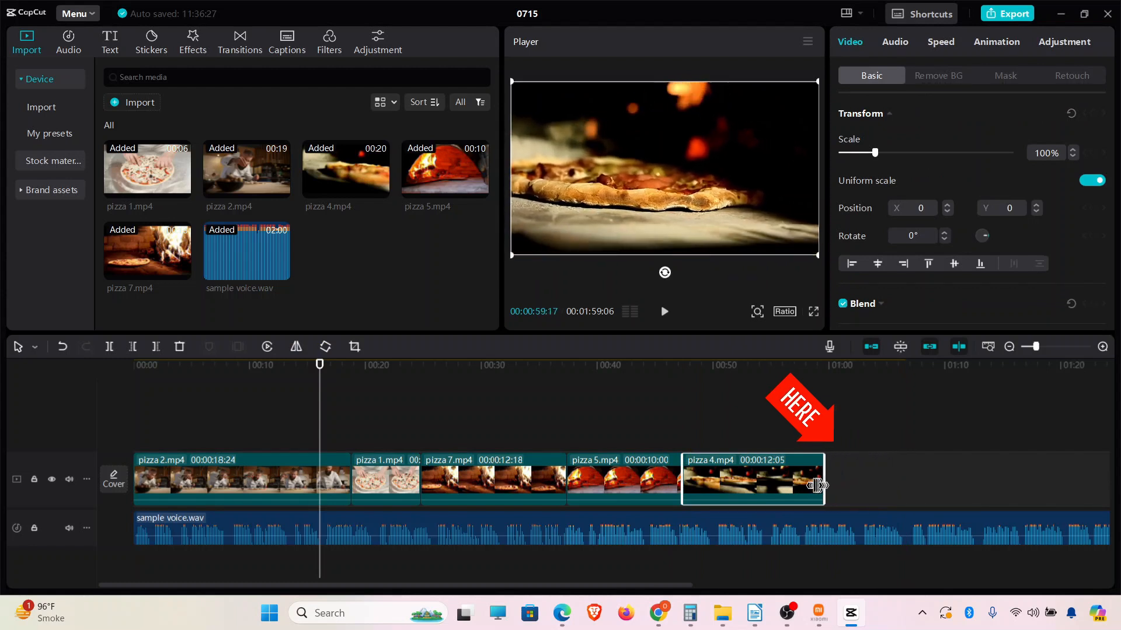
Raise the volume of the sample voice.wav clip on the audio track by three increments.
click(637, 493)
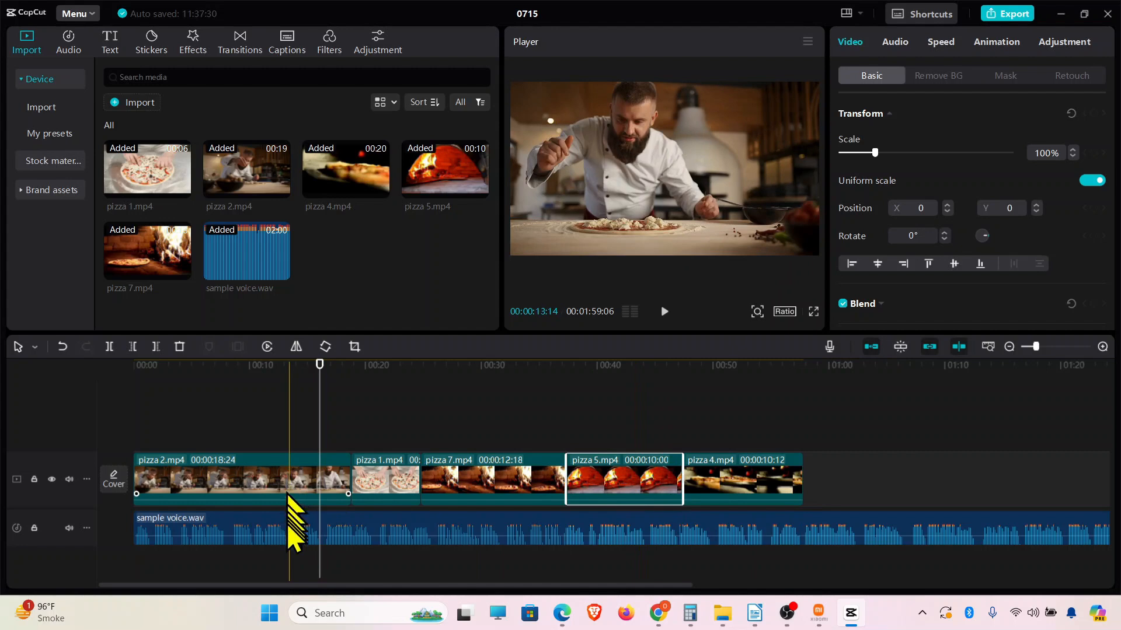
click(287, 495)
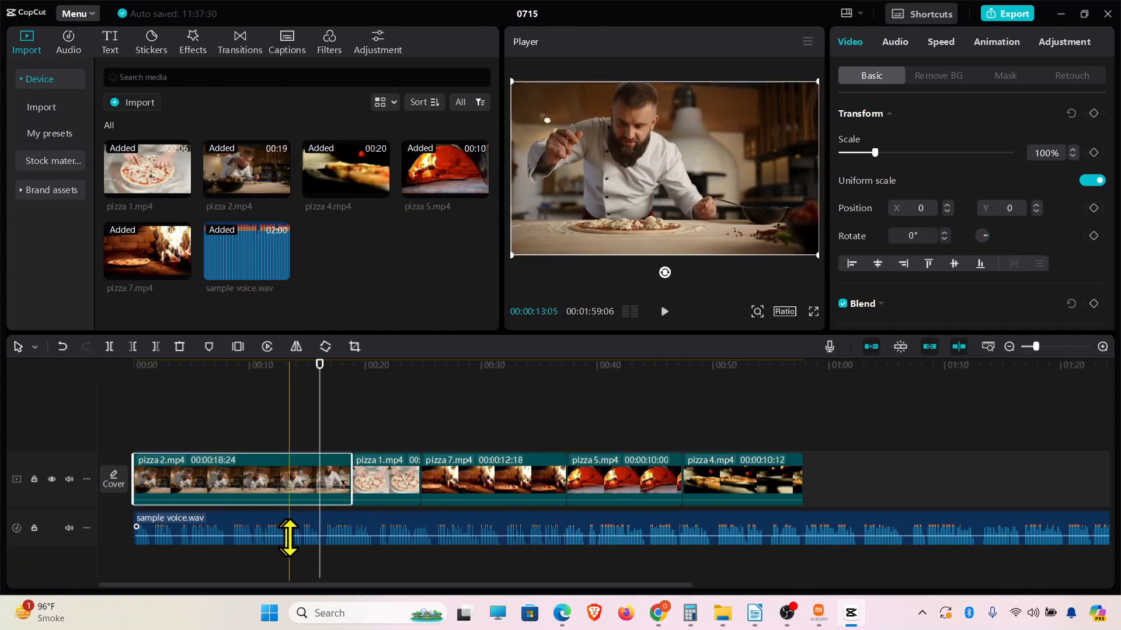
click(535, 542)
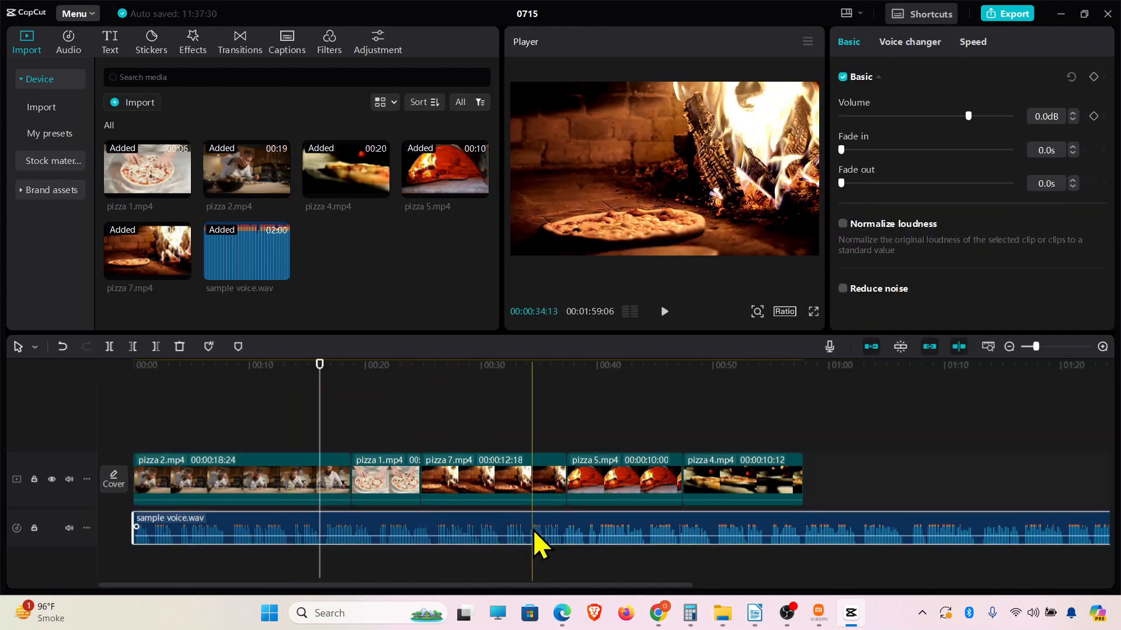
click(1073, 113)
click(1072, 113)
click(1073, 113)
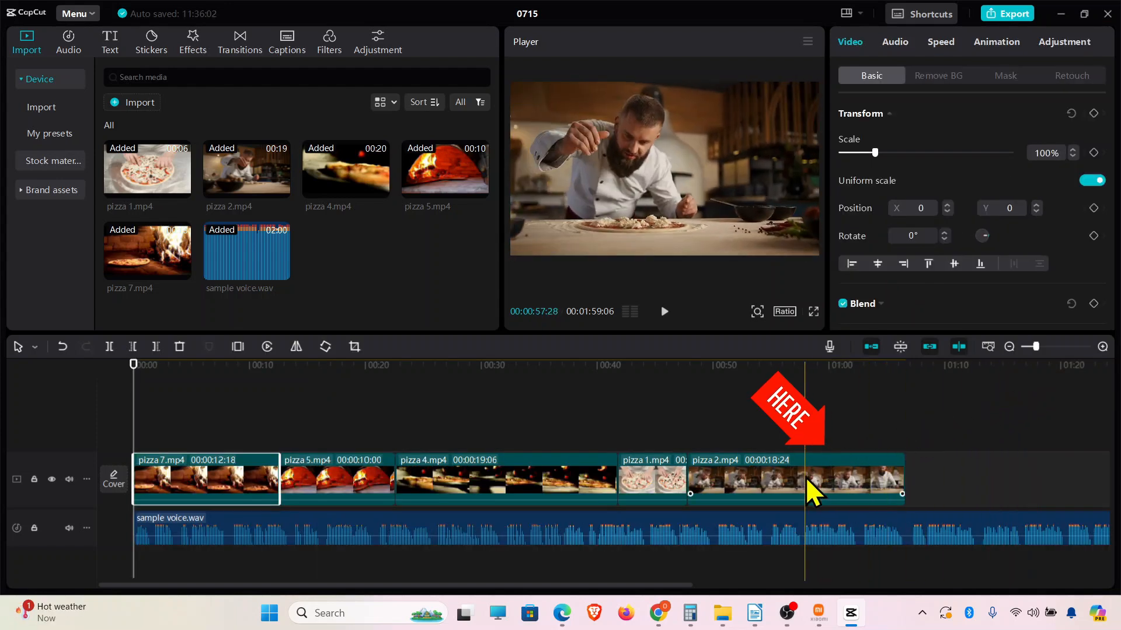
Reorder the video track so pizza 2.mp4 comes first and pizza 1.mp4 directly follows it.
drag(808, 482, 208, 488)
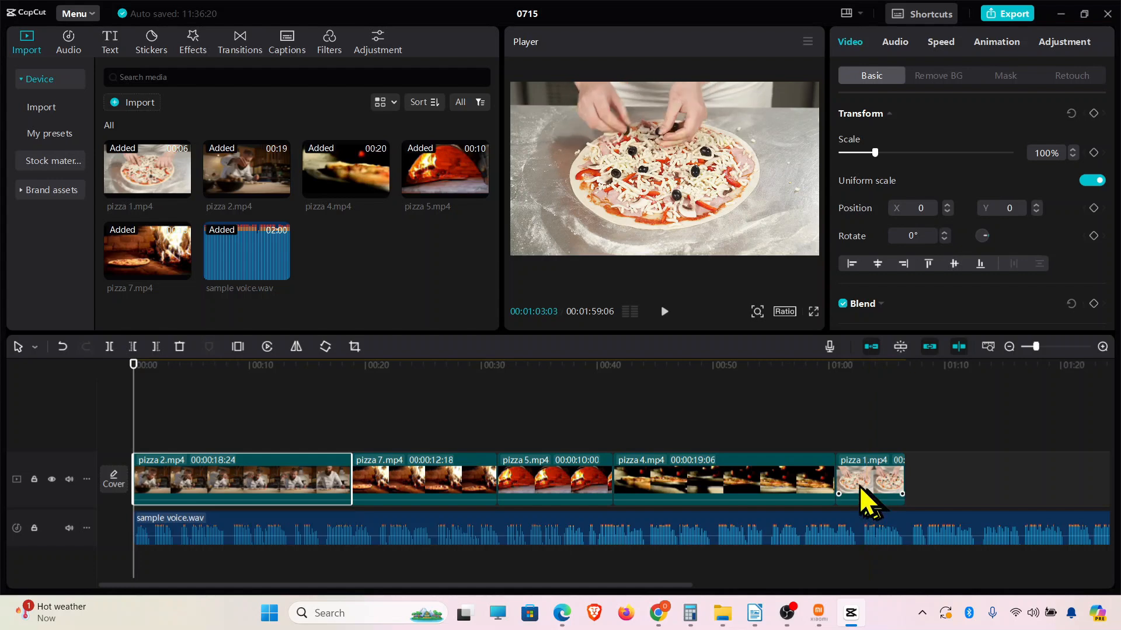
drag(869, 502, 401, 488)
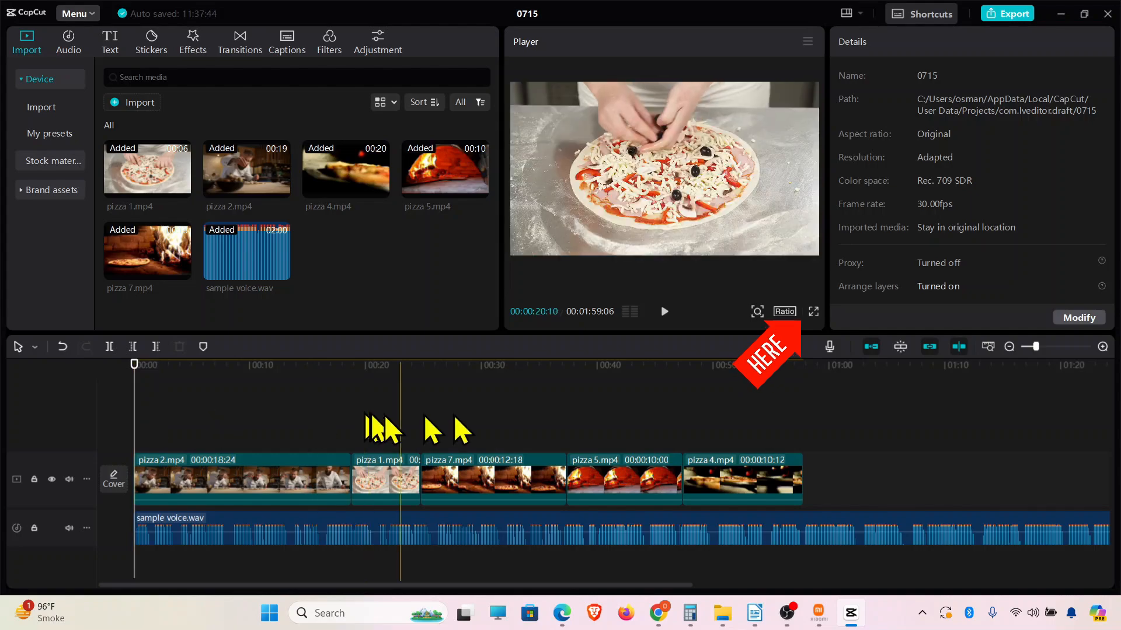
Play the edited project from the beginning in the full-screen preview.
click(814, 312)
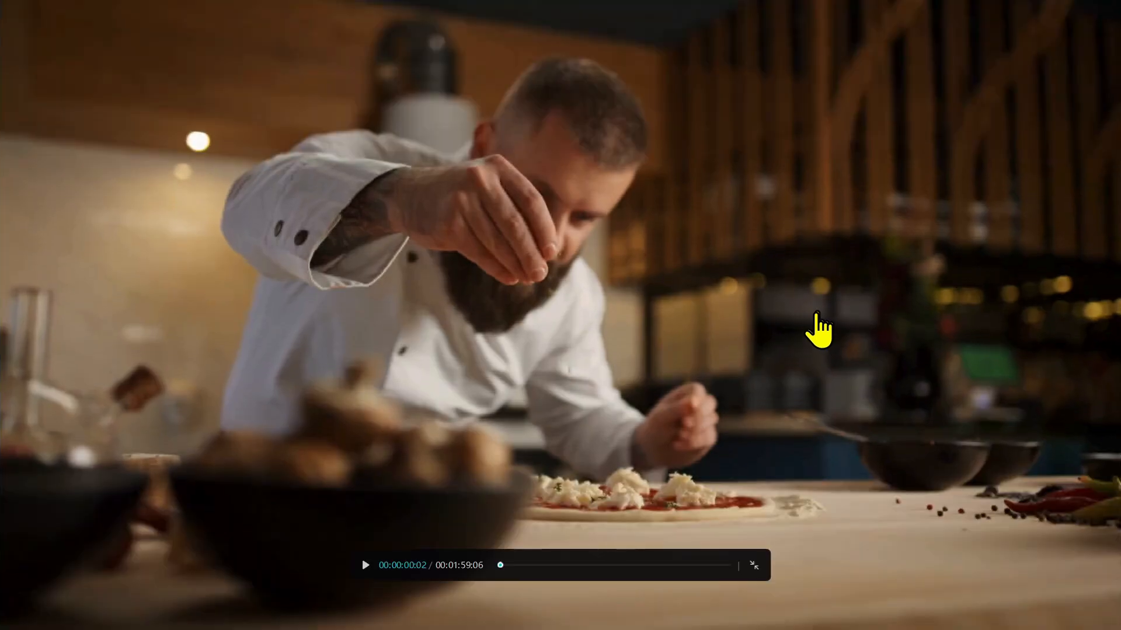
click(363, 566)
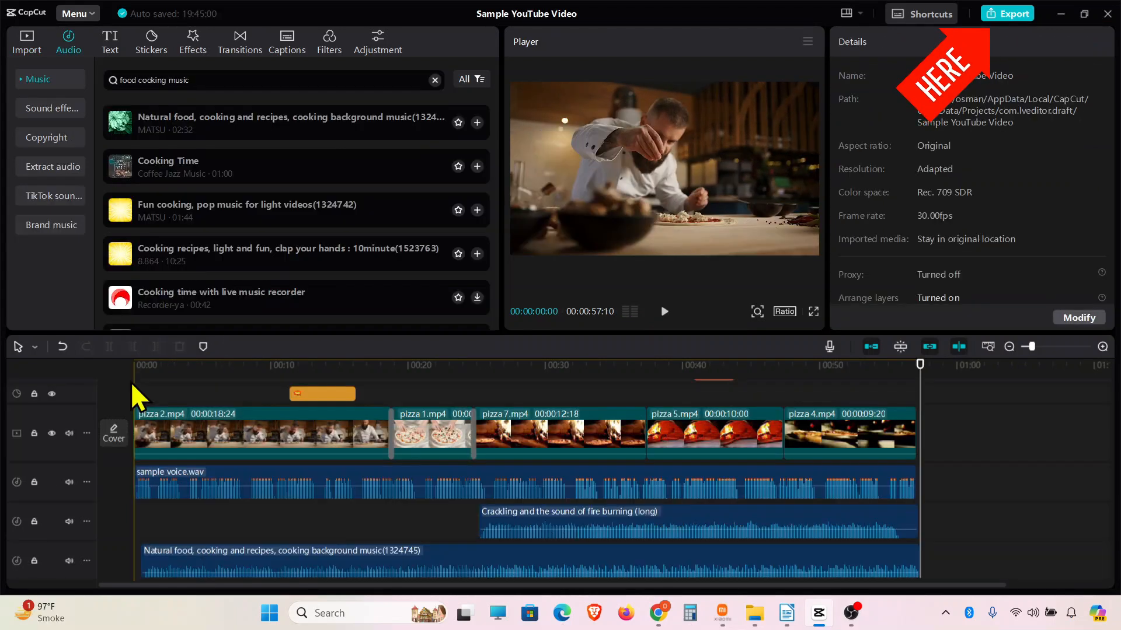
Export Sample YouTube Video(1) as a 1080P, 30fps mp4 with MP3 audio, and play the exported video full screen in Media Player.
click(1001, 15)
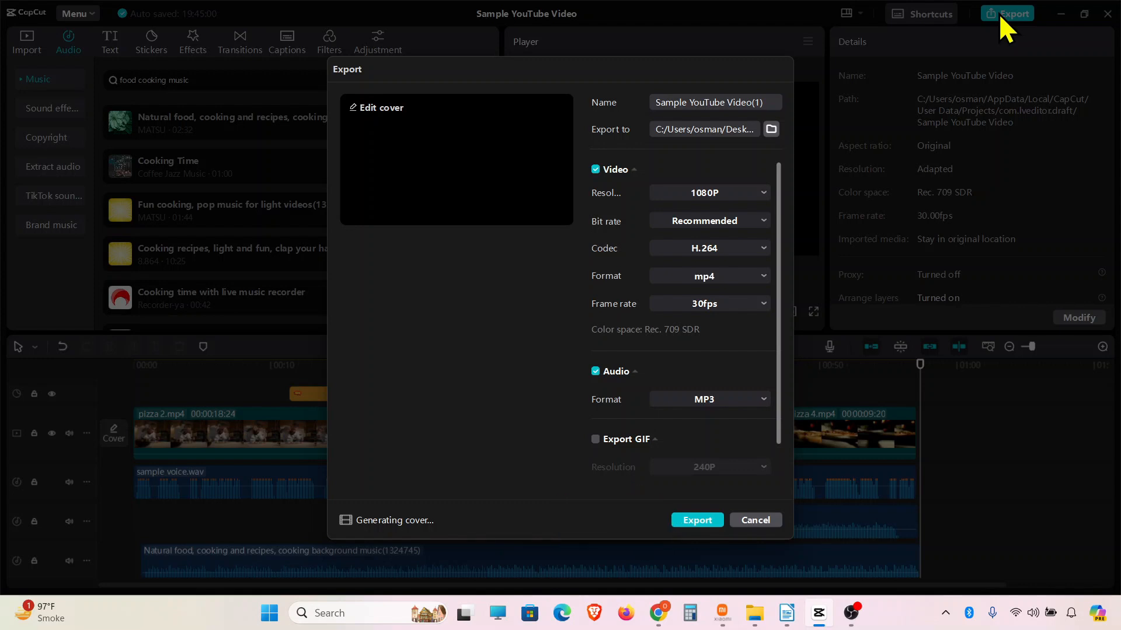
click(693, 520)
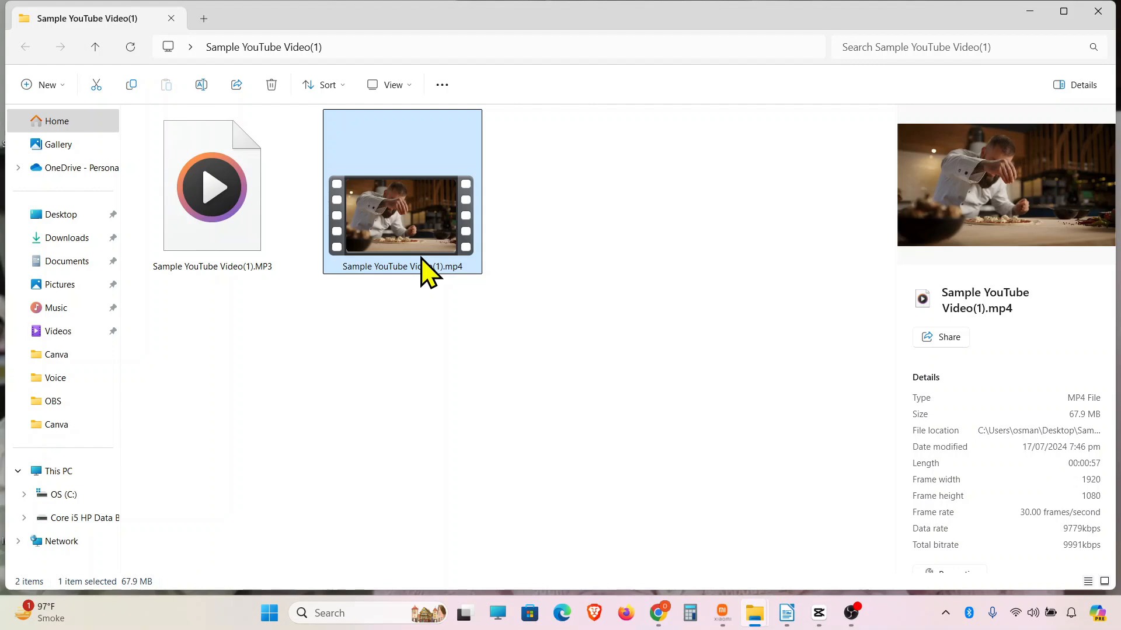
double_click(421, 259)
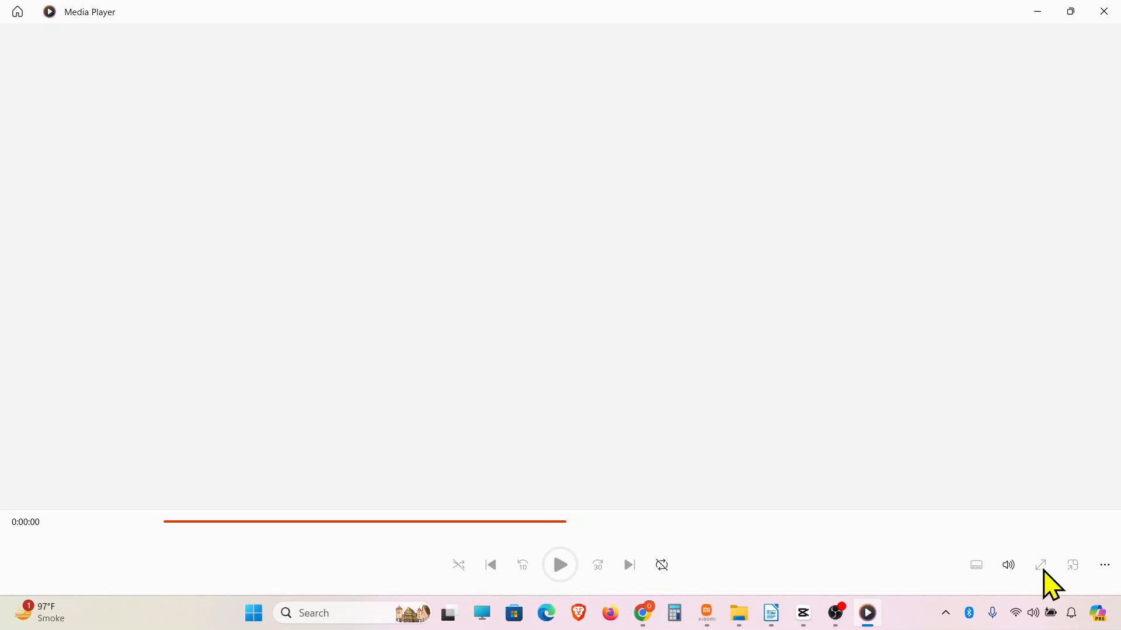
click(1042, 567)
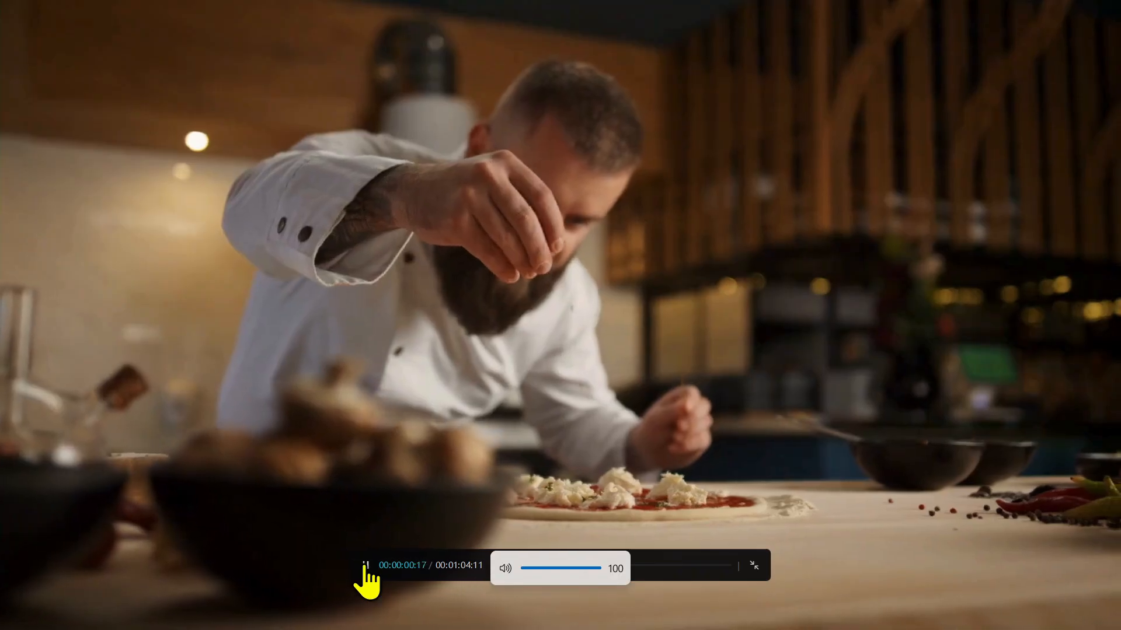